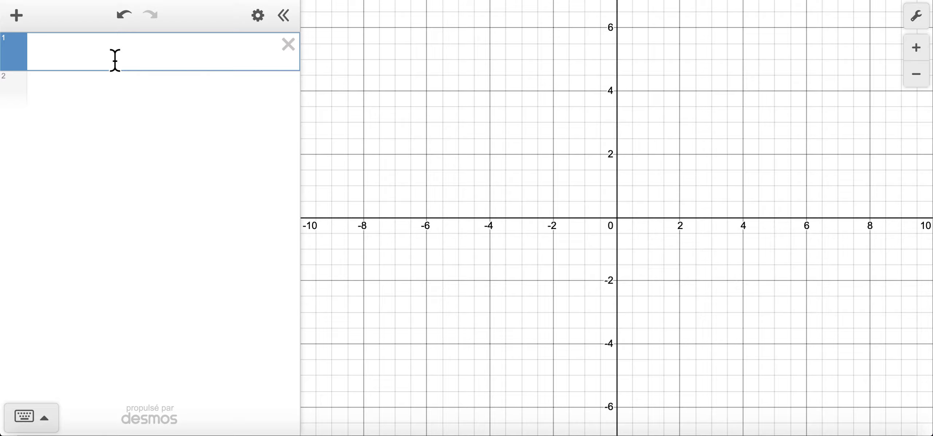
# - Define list A by pasting the 26 copied values after "A ="
pyautogui.write('A =')
pyautogui.hotkey('ctrl', 'v')
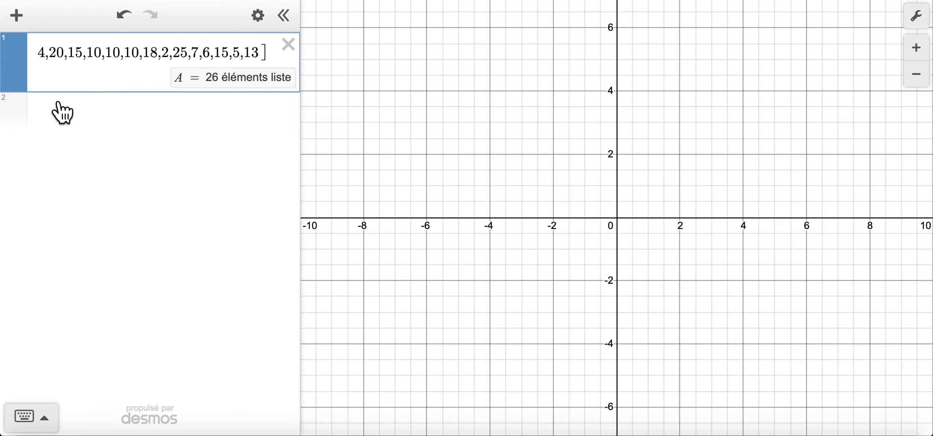
pyautogui.click(66, 116)
# - Copy the temps école values I2:I37 from Google Sheets sheet 322 and paste them into Desmos as list B
pyautogui.hotkey('ctrl', 'shift', 'Tab')
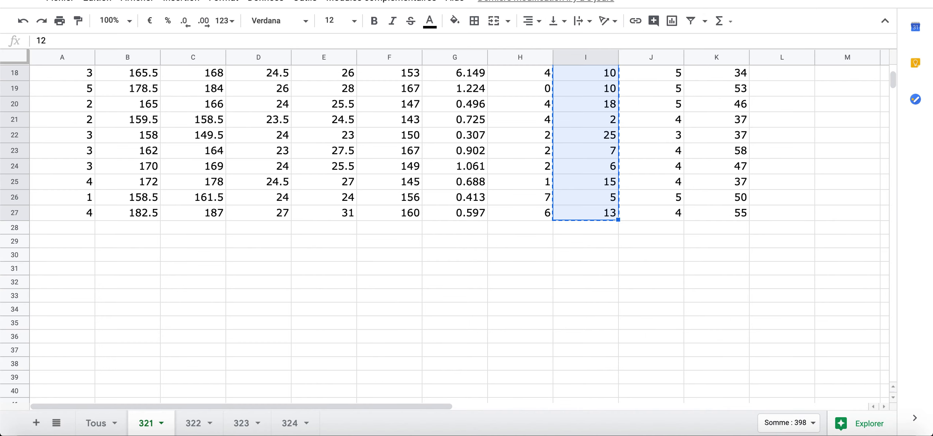
pyautogui.click(199, 426)
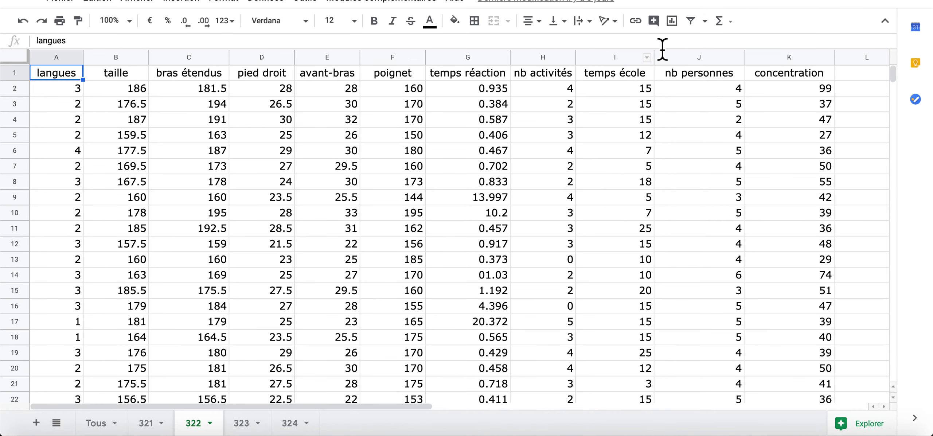
pyautogui.moveTo(623, 89); pyautogui.dragTo(626, 159)
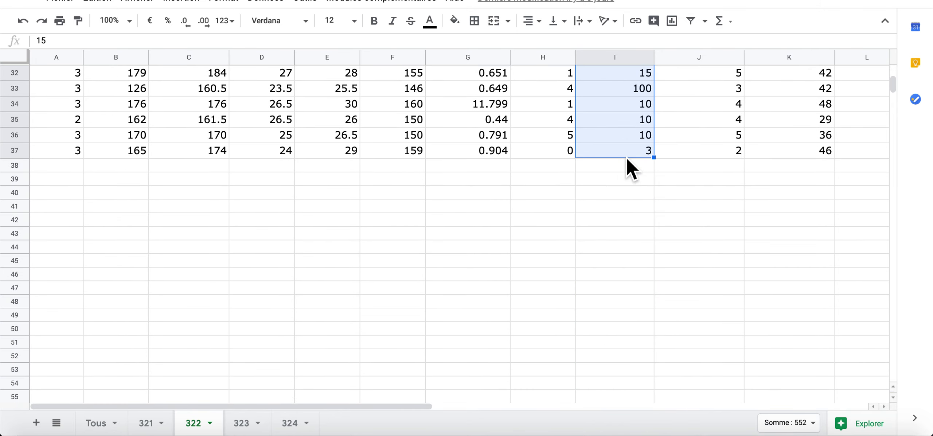
pyautogui.hotkey('ctrl', 'Tab')
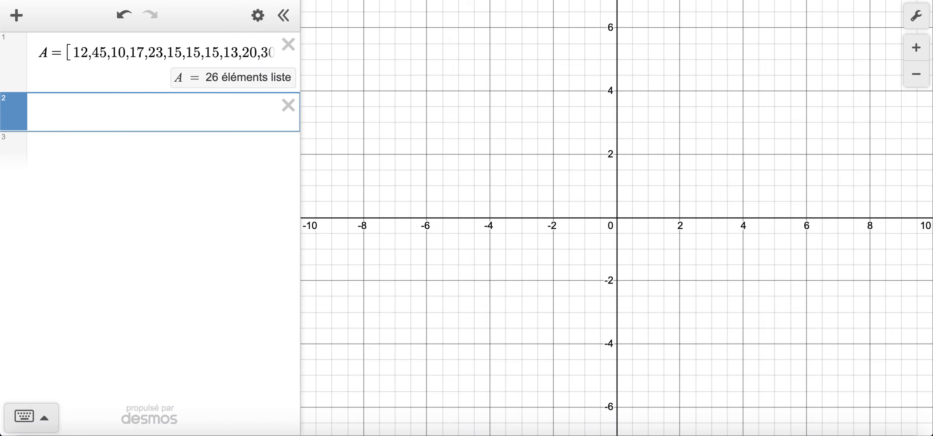
pyautogui.click(147, 120)
pyautogui.write('B=')
pyautogui.hotkey('ctrl', 'v')
pyautogui.click(103, 183)
# - Copy the temps école values I2:I19 from Google Sheets sheet 323 and paste them into Desmos as list C
pyautogui.hotkey('ctrl', 'Tab')
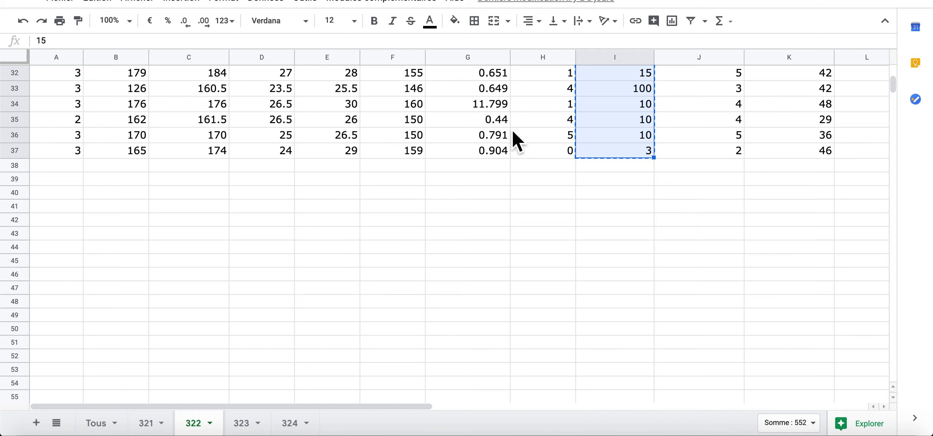
pyautogui.click(241, 422)
pyautogui.moveTo(621, 94); pyautogui.dragTo(629, 355)
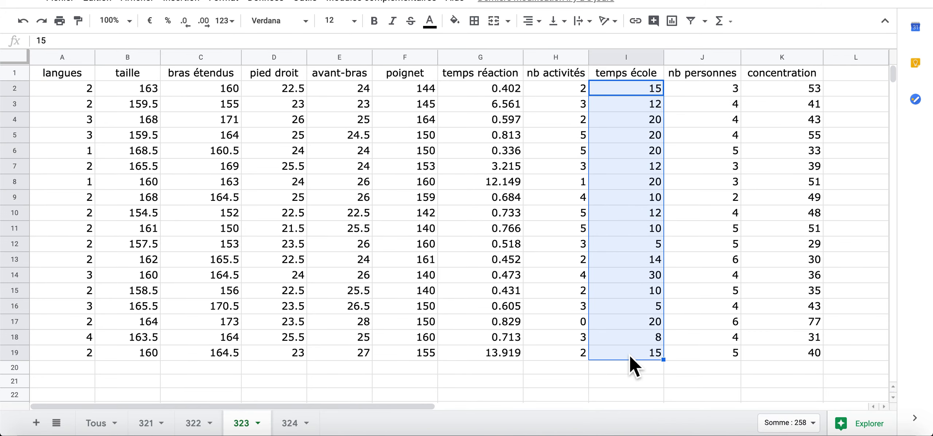
pyautogui.hotkey('ctrl', 'shift', 'Tab')
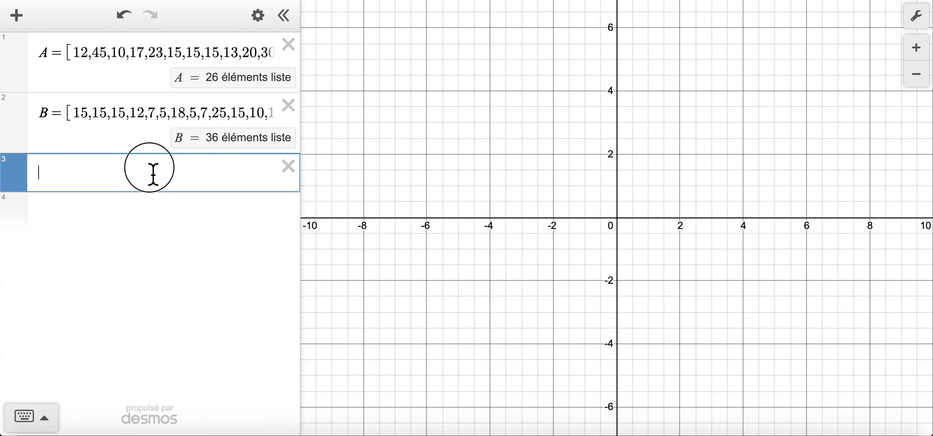
pyautogui.write('C=')
pyautogui.write('[15,12,20,20,20,12,20,10,12,10,5,14,30,10,5,20,8,15]')
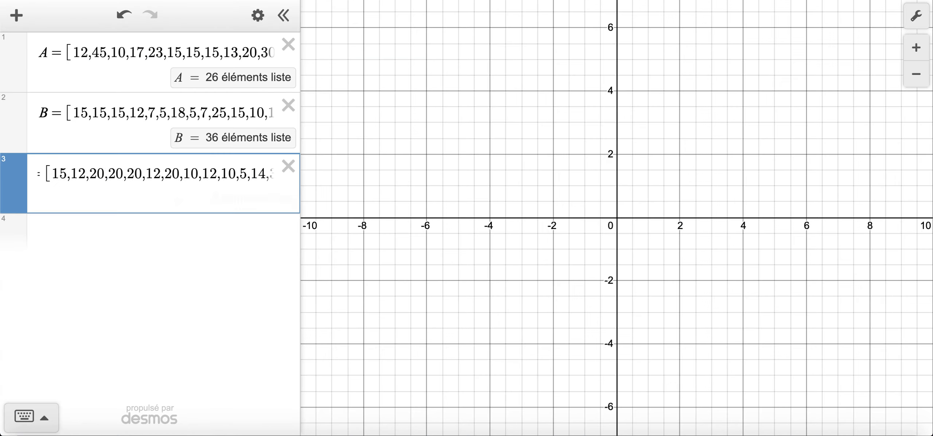
pyautogui.click(99, 231)
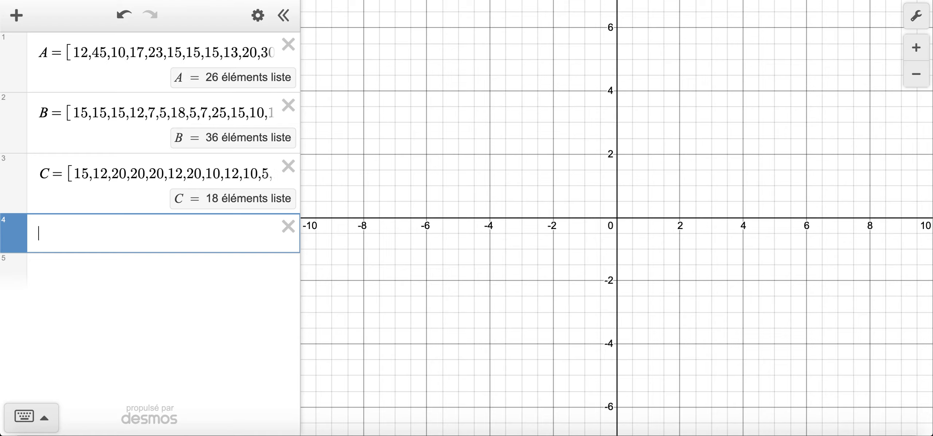
# - Copy the temps école values I2:I26 from Google Sheets sheet 324 and paste them into Desmos as list D
pyautogui.hotkey('ctrl', 'Tab')
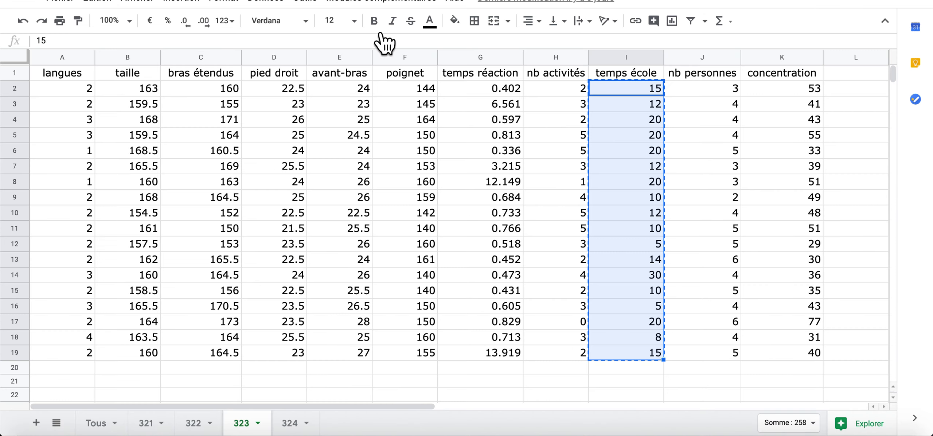
pyautogui.click(304, 427)
pyautogui.moveTo(611, 91); pyautogui.dragTo(621, 324)
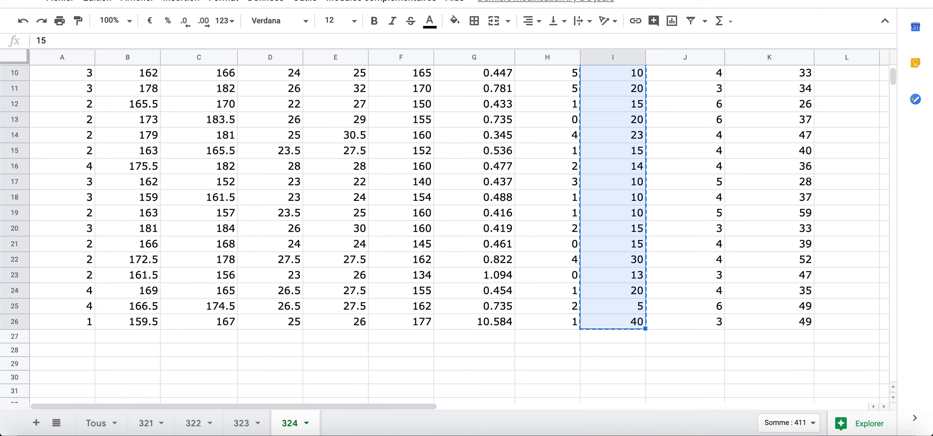
pyautogui.hotkey('ctrl', 'Tab')
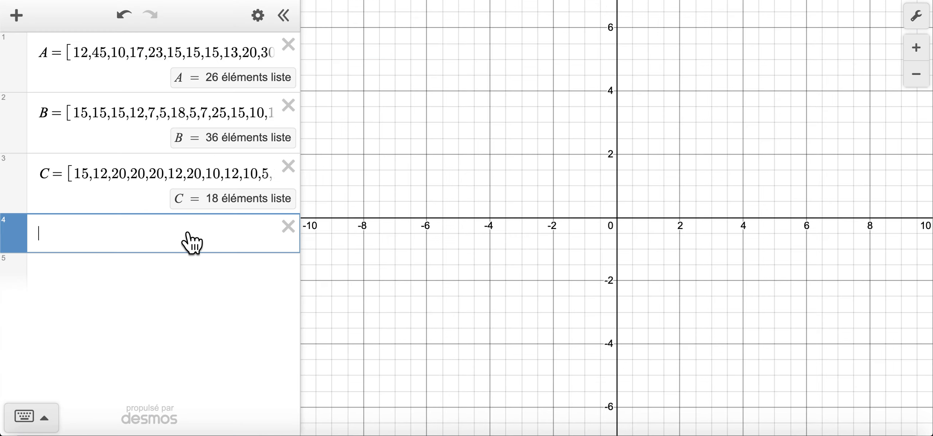
pyautogui.write('D=')
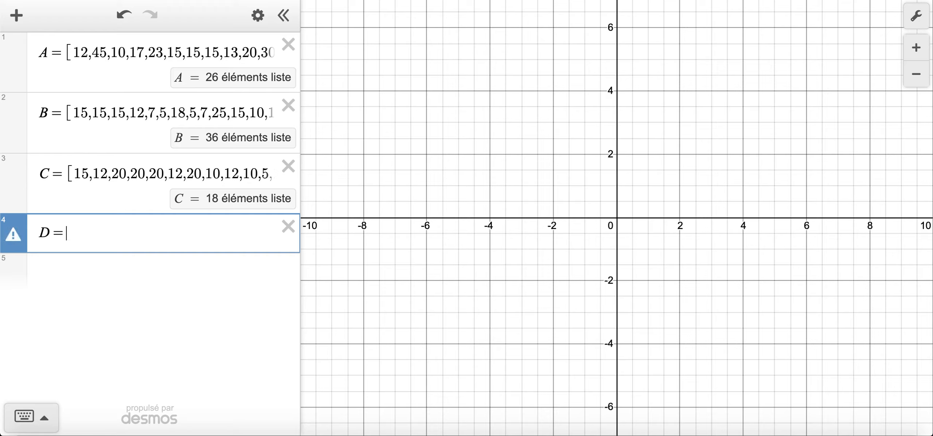
pyautogui.press('super+v')
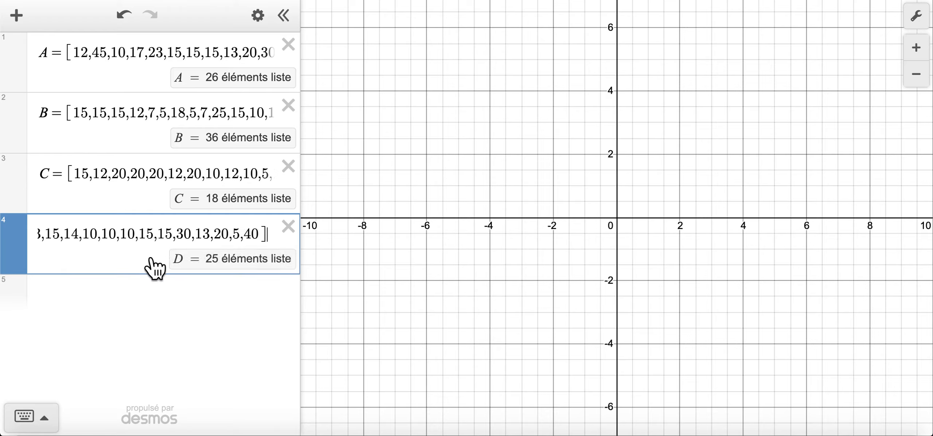
pyautogui.click(121, 298)
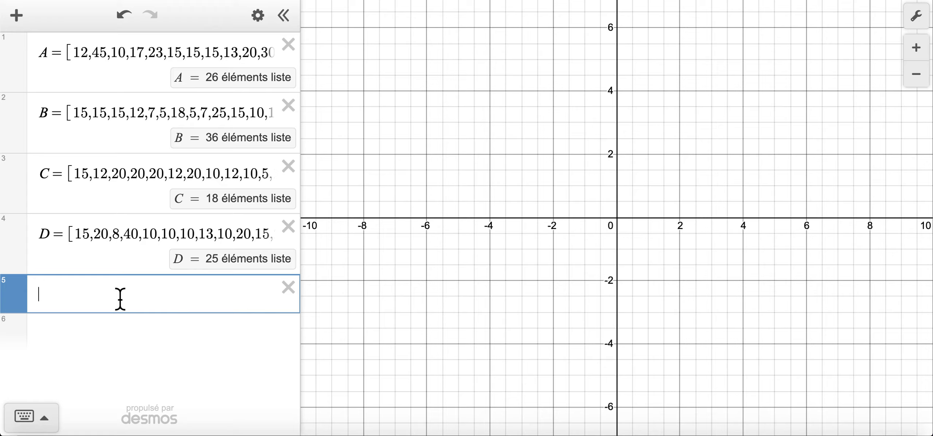
# - Plot the box plot of list A with boxplot(A) and fit the graph window to it
pyautogui.write('bo')
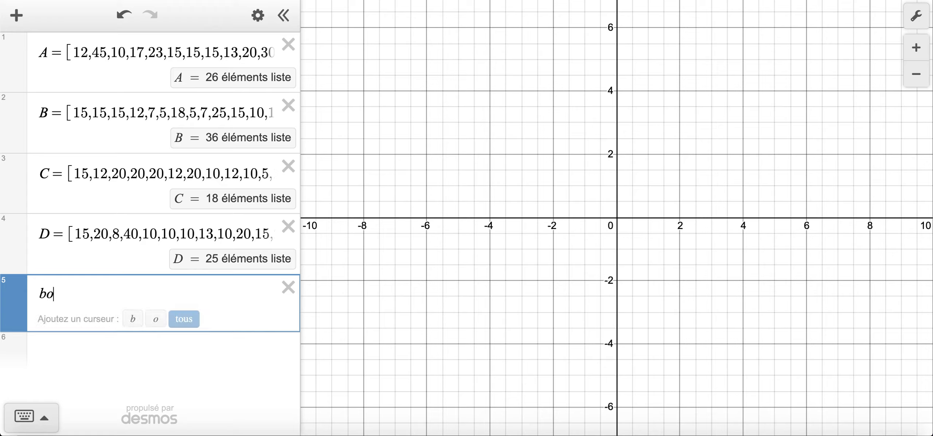
pyautogui.write('xplot')
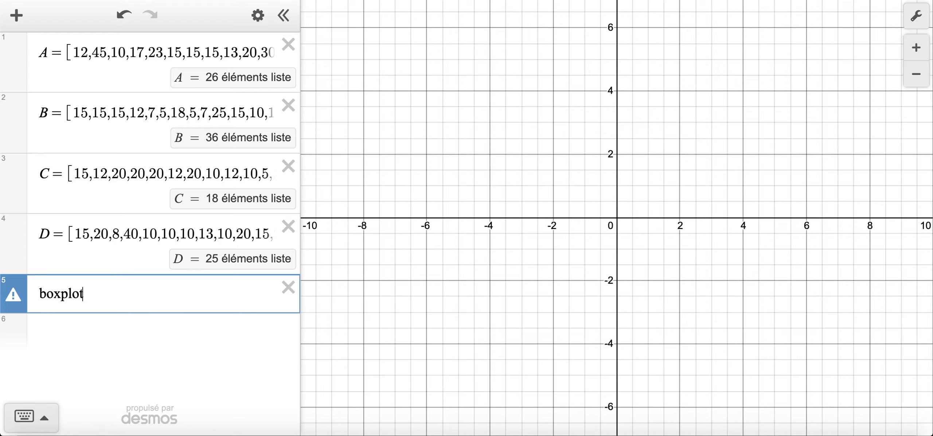
pyautogui.write('(A')
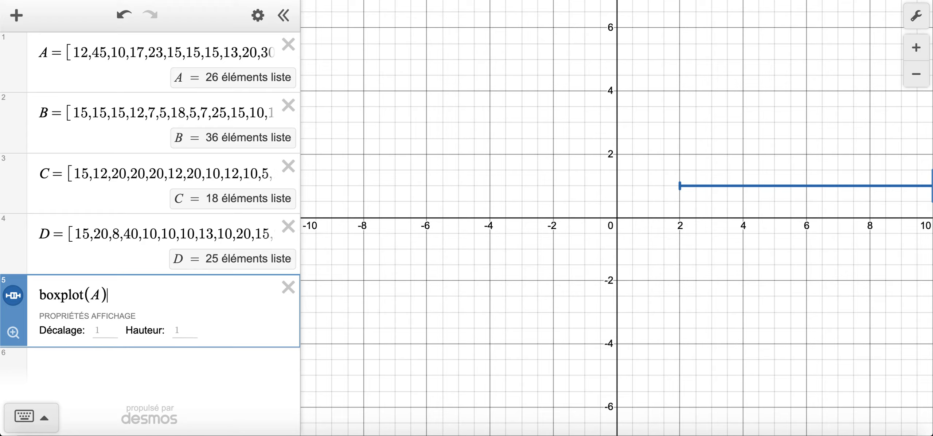
pyautogui.click(20, 339)
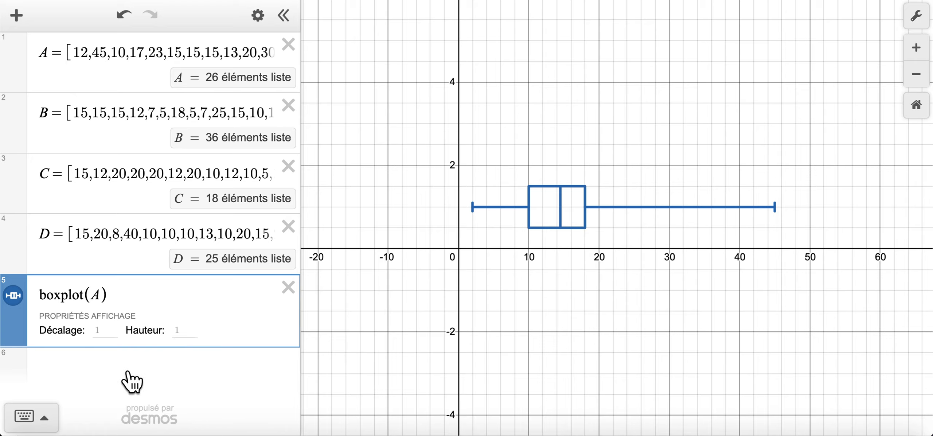
# - Add boxplot(B) in a new expression and set its offset (Décalage) to 3
pyautogui.click(131, 382)
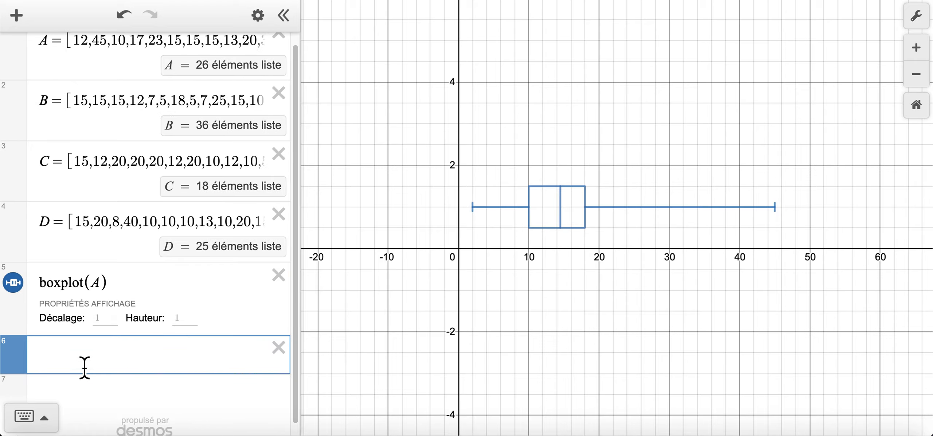
pyautogui.write('boxplot')
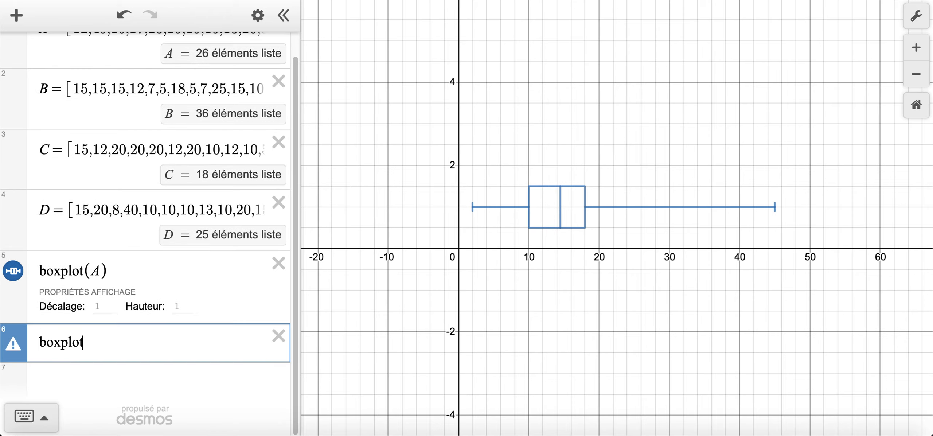
pyautogui.write('(B')
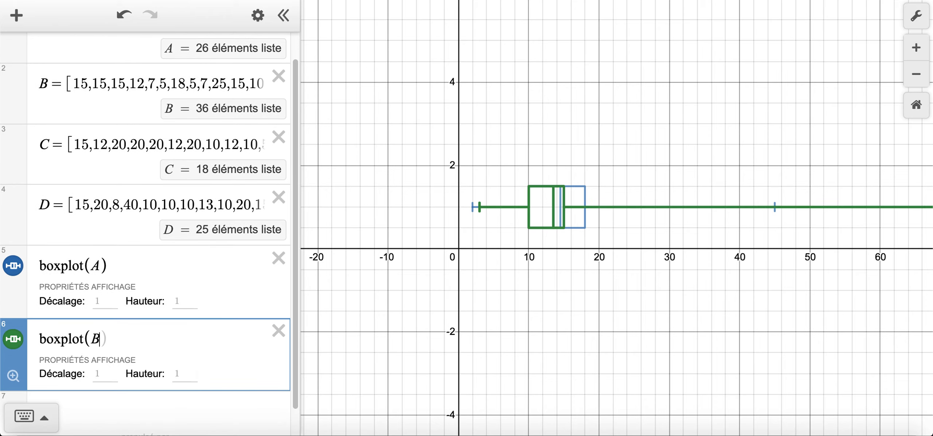
pyautogui.click(104, 375)
pyautogui.write('3')
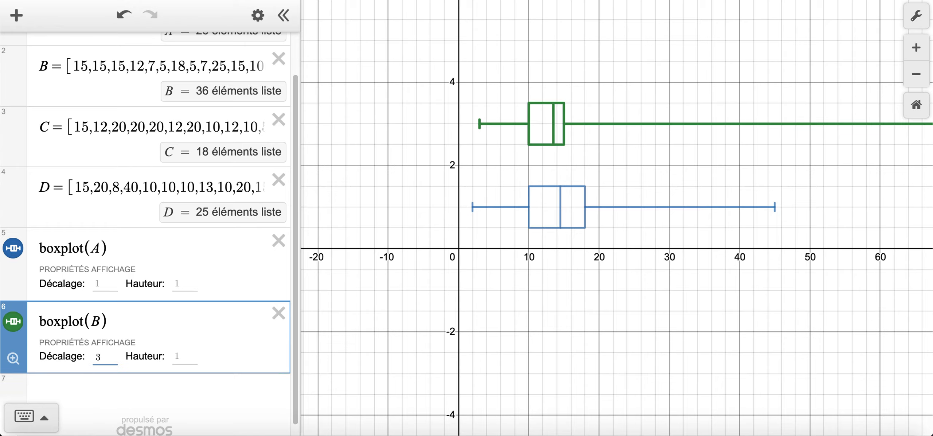
pyautogui.press('BackSpace')
pyautogui.write('2')
pyautogui.press('BackSpace')
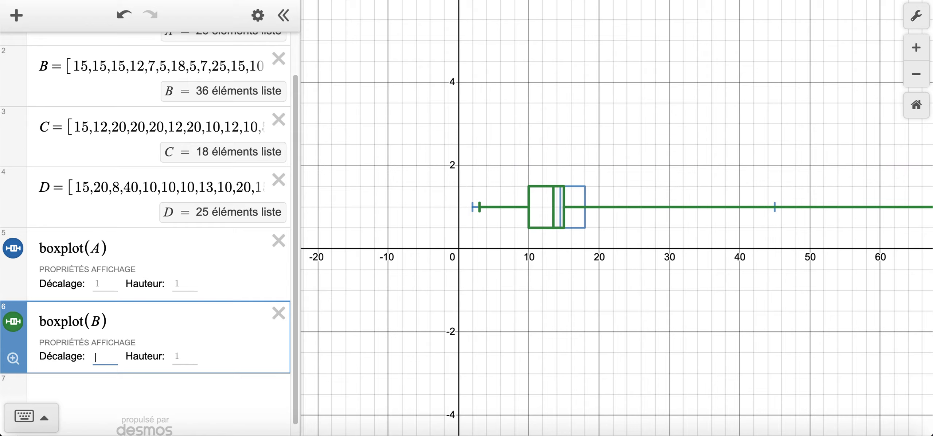
pyautogui.write('3')
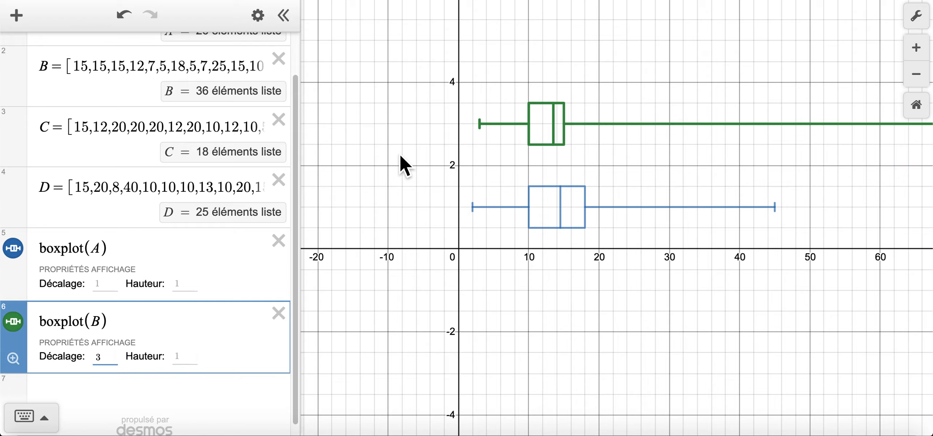
# - Add boxplot(C) in a new expression and set its offset (Décalage) to 5
pyautogui.moveTo(400, 153); pyautogui.dragTo(383, 282)
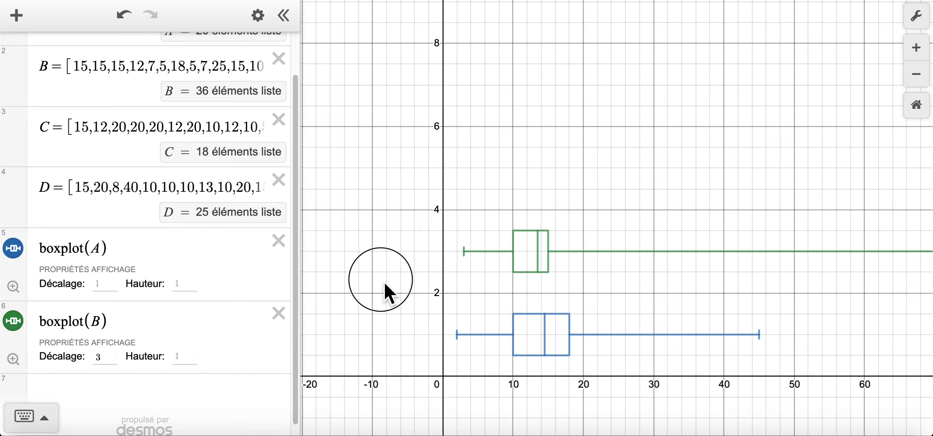
pyautogui.click(145, 394)
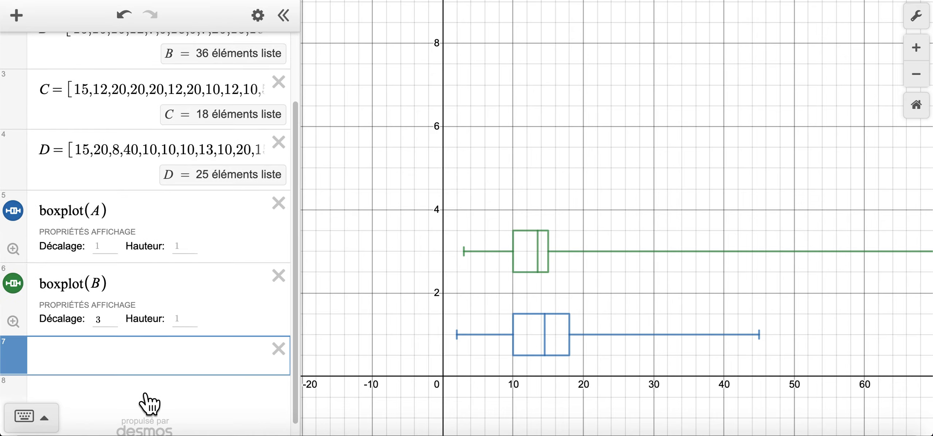
pyautogui.write('boxplot(')
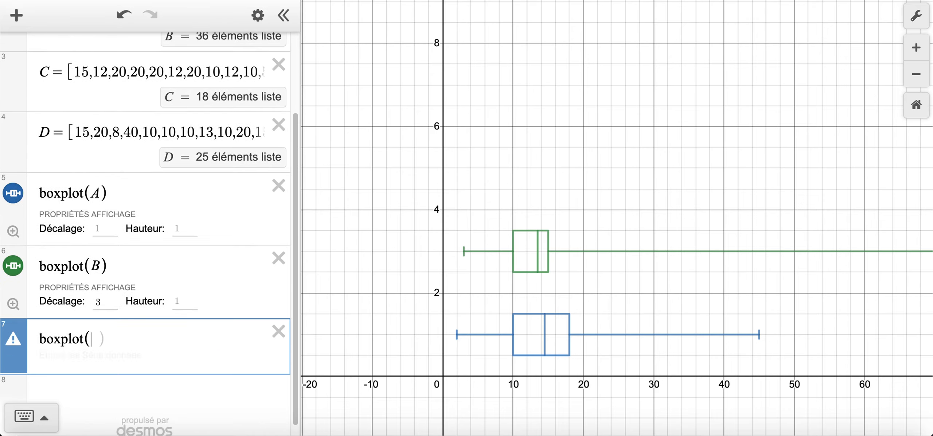
pyautogui.write('C')
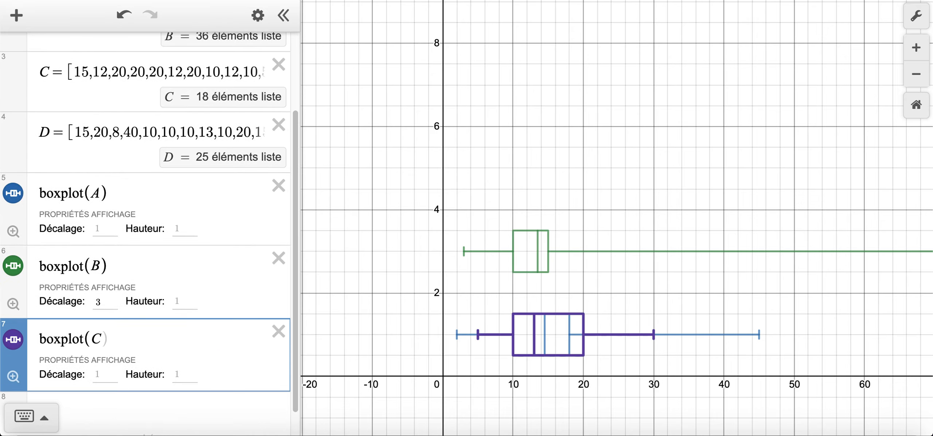
pyautogui.click(109, 377)
pyautogui.write('5')
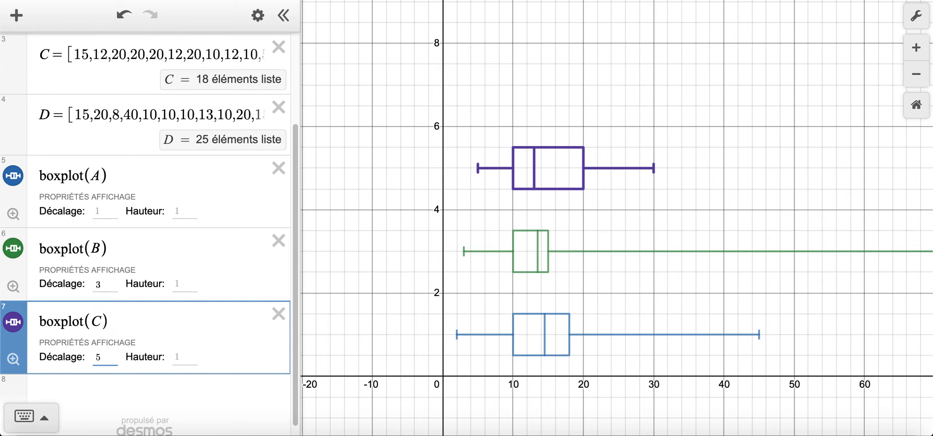
# - Add boxplot(D) in a new expression and set its offset (Décalage) to 7
pyautogui.click(83, 397)
pyautogui.write('b')
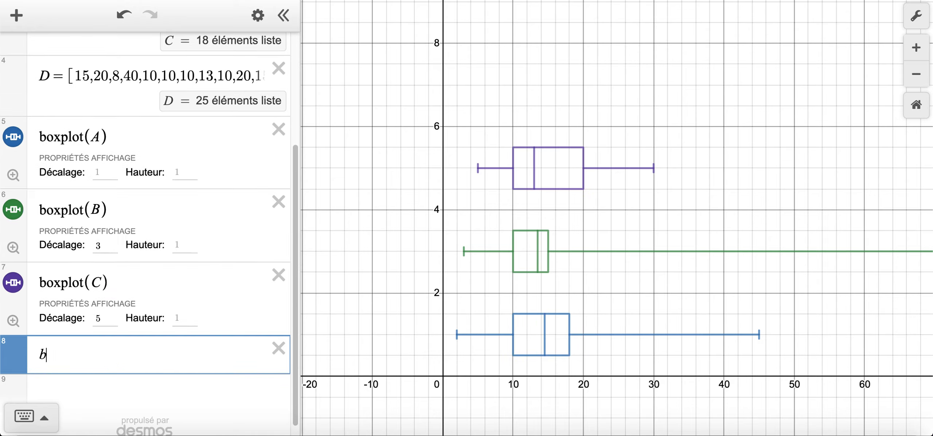
pyautogui.write('oxplot')
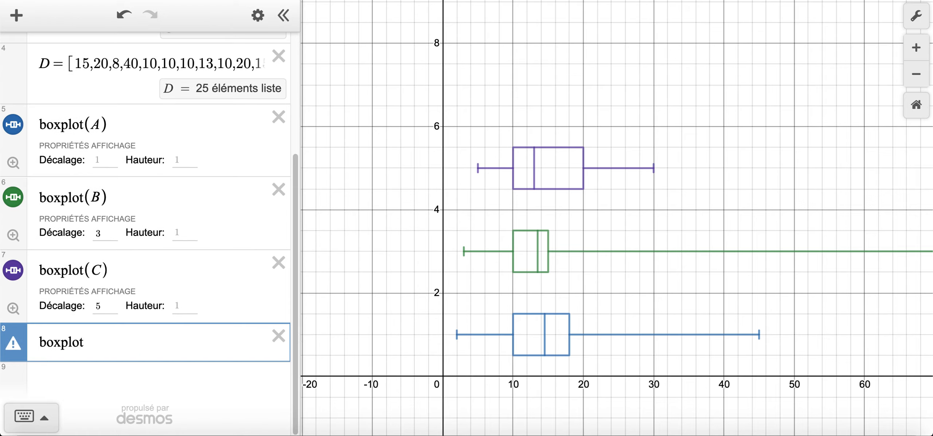
pyautogui.write('(D')
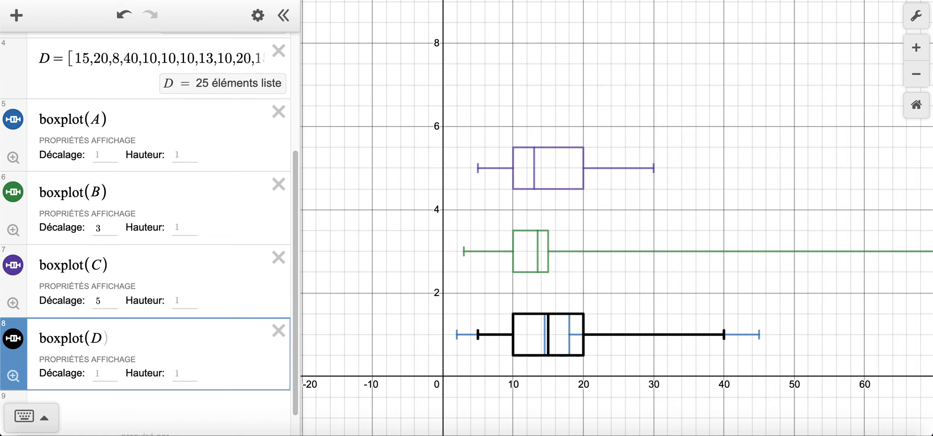
pyautogui.click(106, 372)
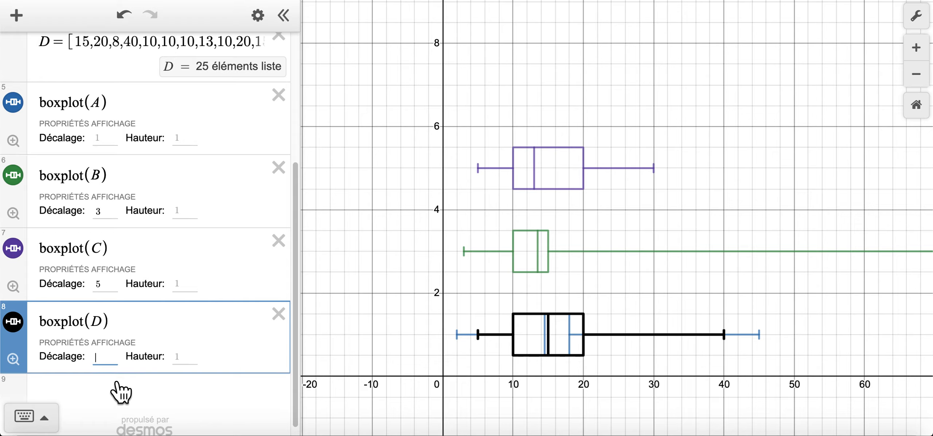
pyautogui.write('7')
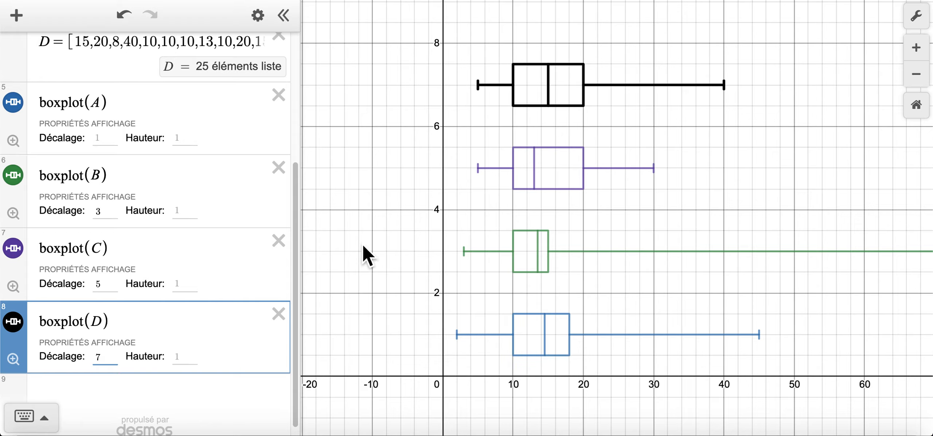
# - Try computing the first quartile of list A with quartile(A,1) in a new expression and remove that expression
pyautogui.click(173, 396)
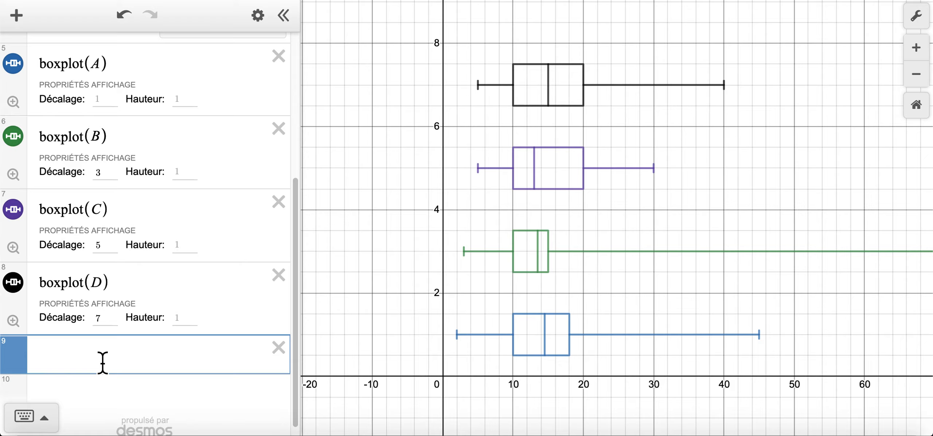
pyautogui.write('quartile')
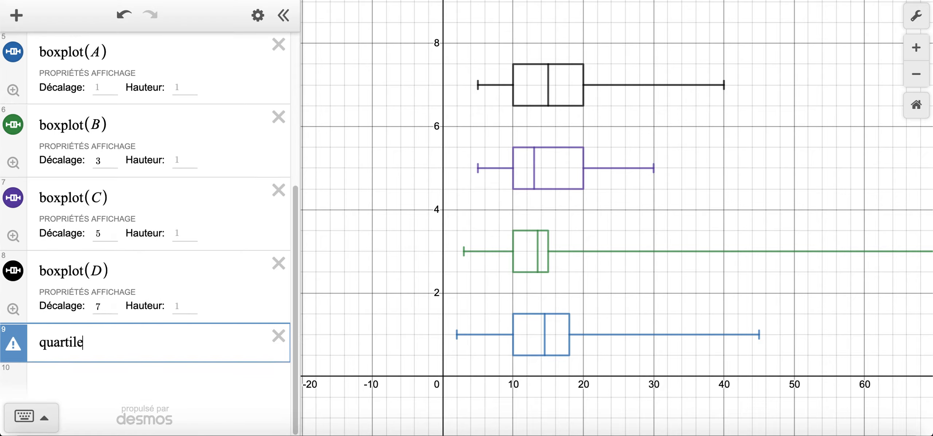
pyautogui.write('(')
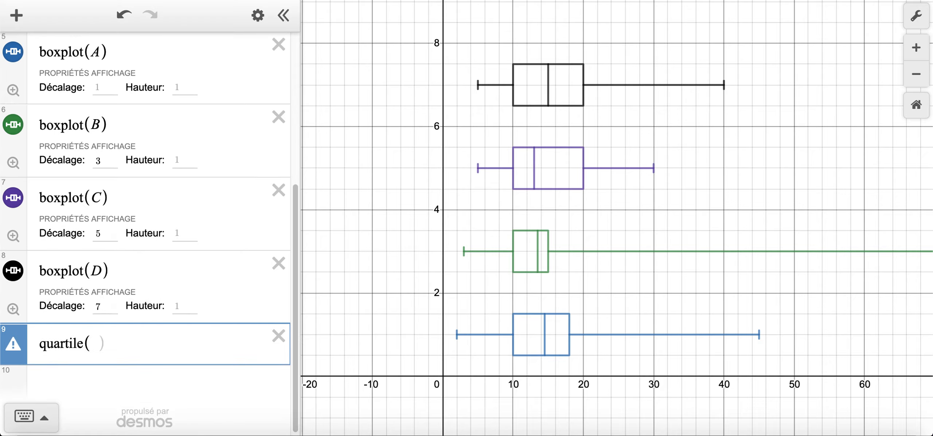
pyautogui.write('A,1')
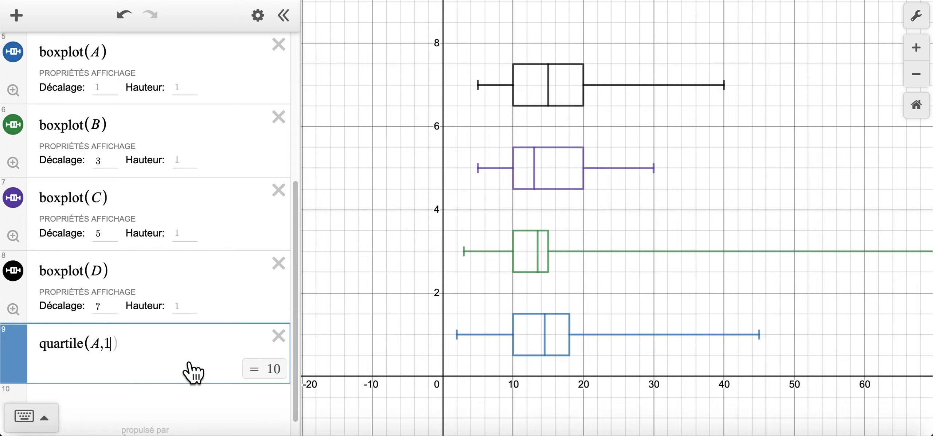
pyautogui.click(288, 349)
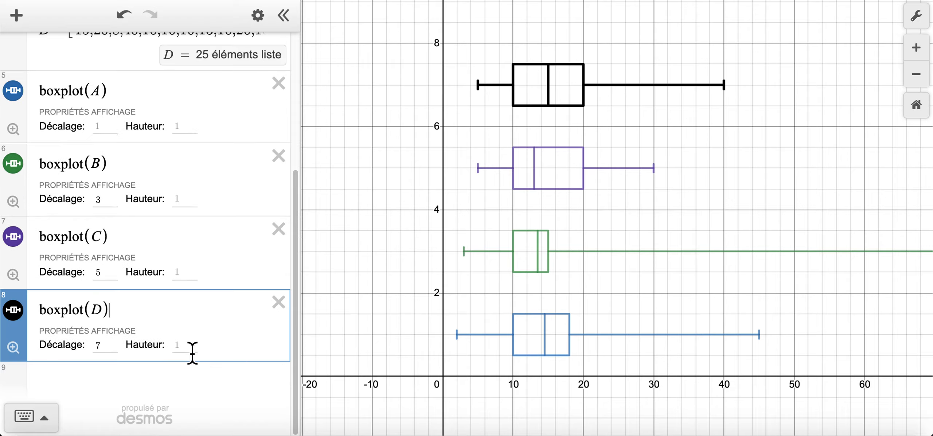
# - Add stats(A) and stats(B) as new expressions below the box plots to get the summary statistics of both lists
pyautogui.click(142, 391)
pyautogui.write('stat')
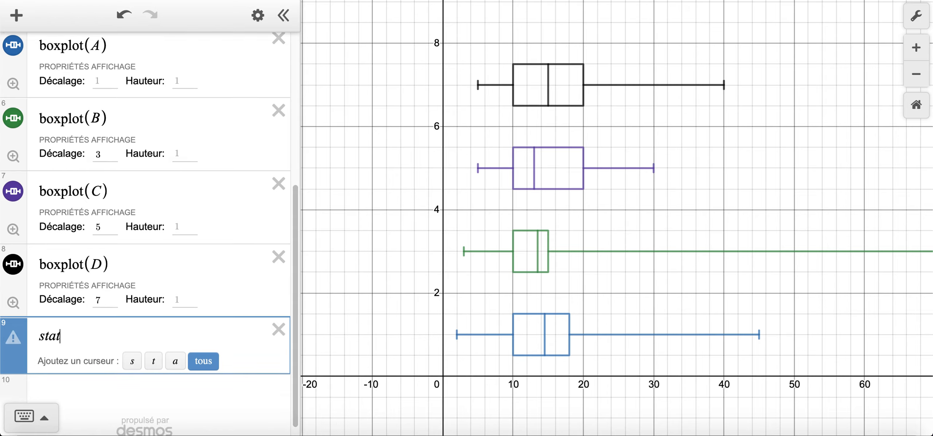
pyautogui.write('s')
pyautogui.write('(A')
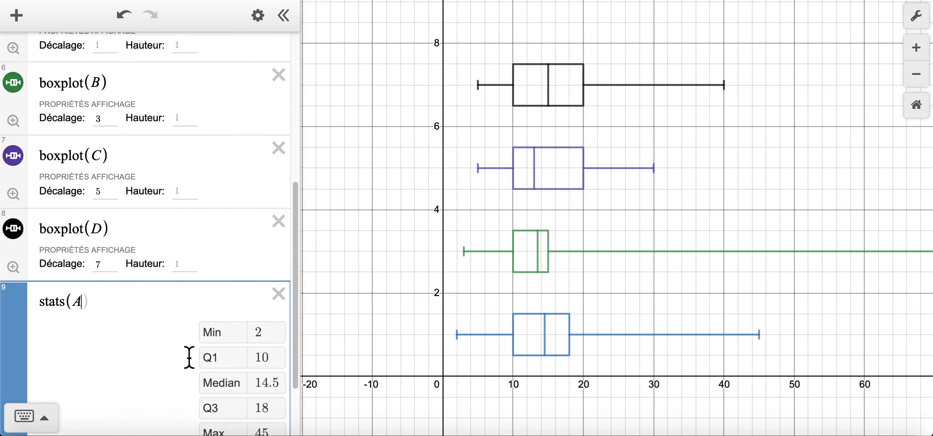
pyautogui.scroll(-2, 188, 358)
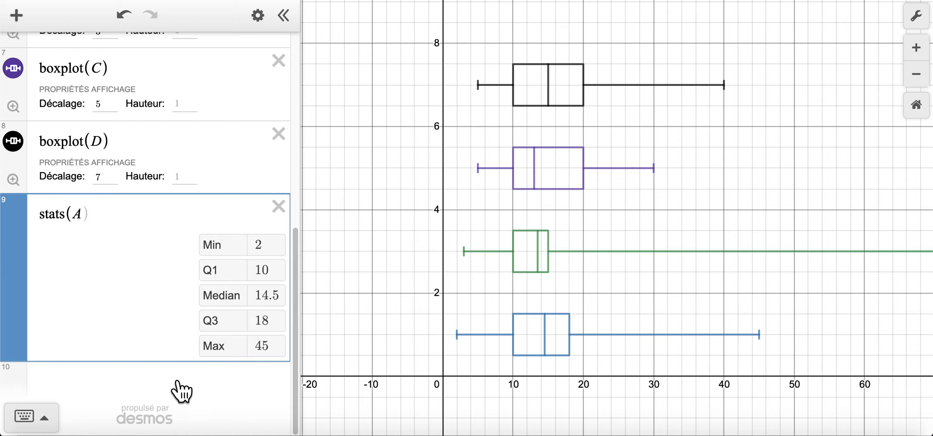
pyautogui.click(180, 393)
pyautogui.write('stat')
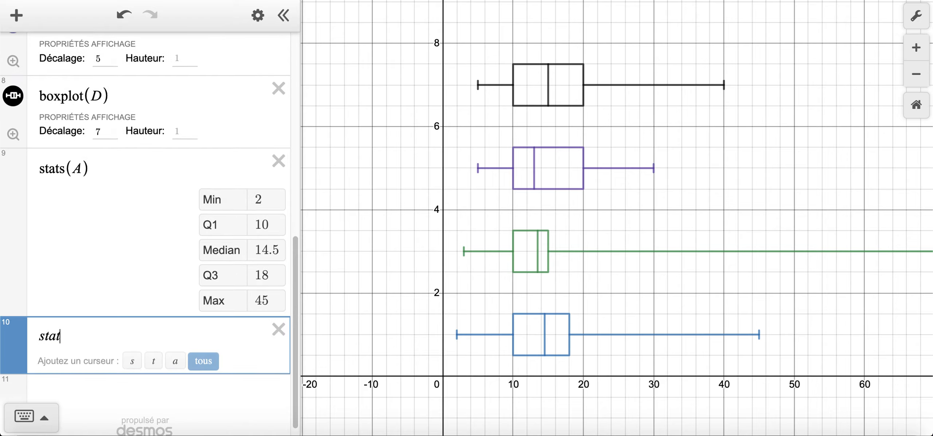
pyautogui.write('s(B)')
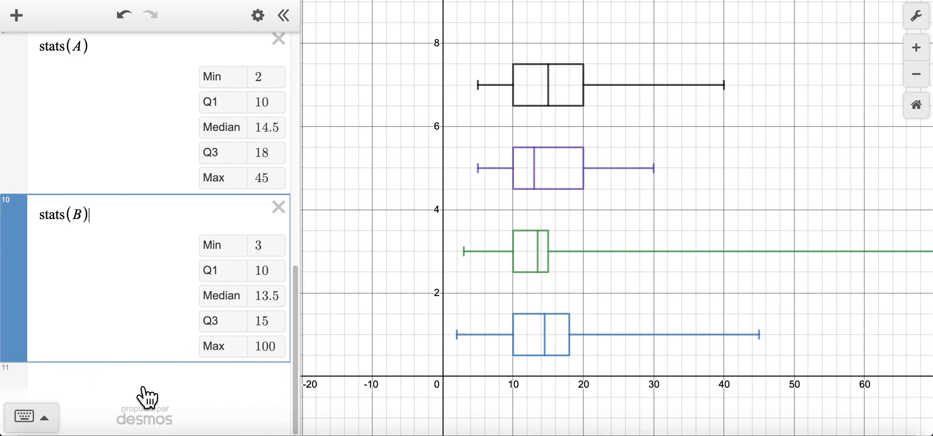
# - Add stats(C) and stats(D) as new expressions to get the summary statistics of the remaining two lists
pyautogui.click(145, 395)
pyautogui.write('stats(C)')
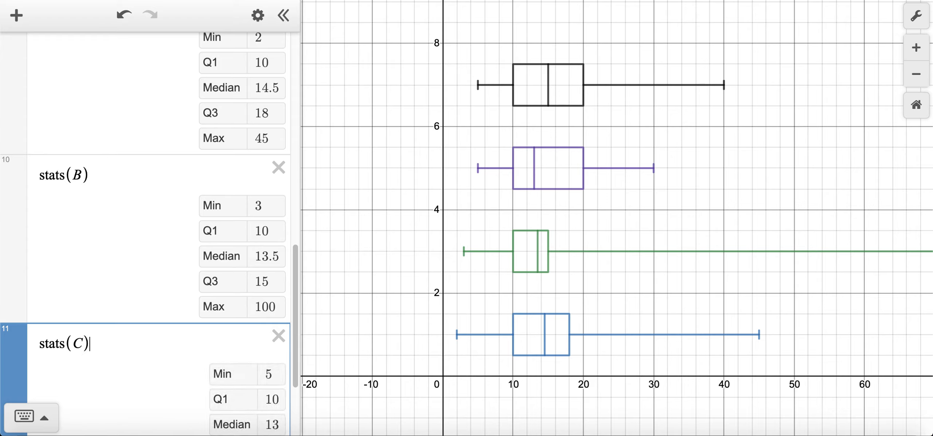
pyautogui.scroll(-3, 127, 344)
pyautogui.click(118, 385)
pyautogui.write('s')
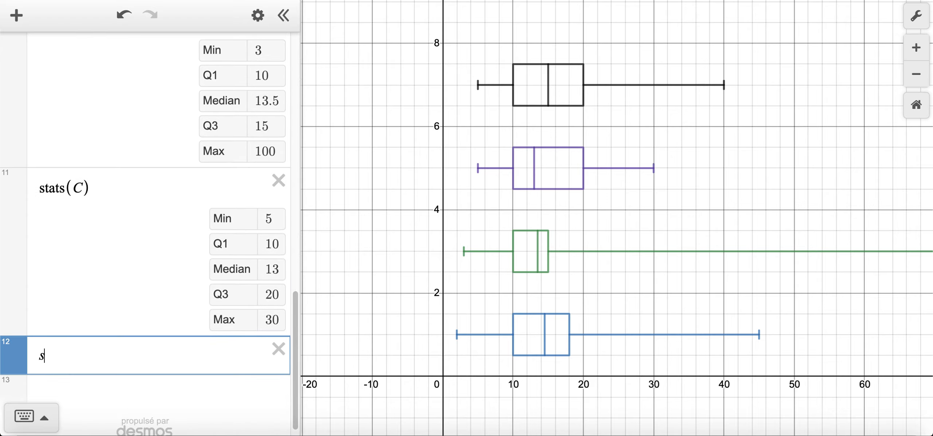
pyautogui.write('tats(D)')
pyautogui.scroll(-4, 123, 321)
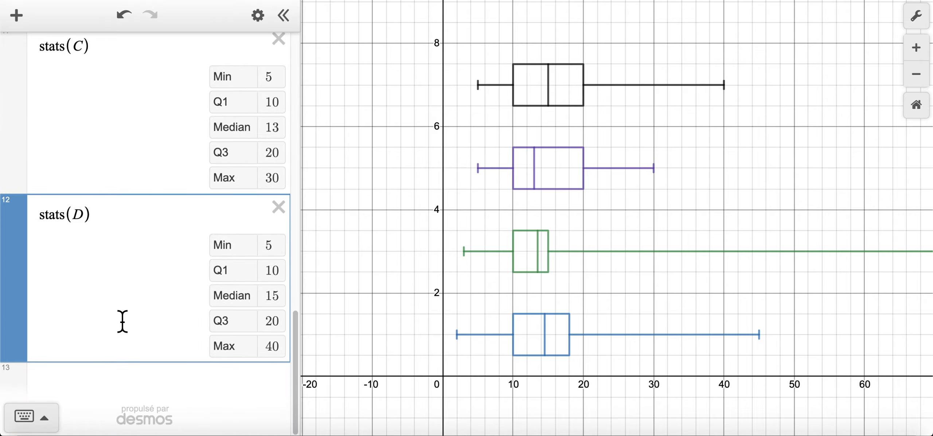
# - Review the data lists, the box plot expressions and the stats summaries of lists A to D
pyautogui.scroll(2, 122, 321)
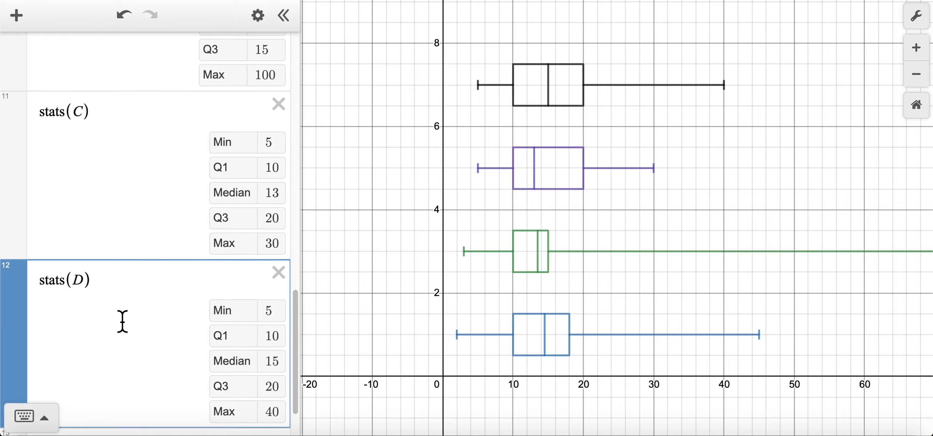
pyautogui.scroll(20, 122, 321)
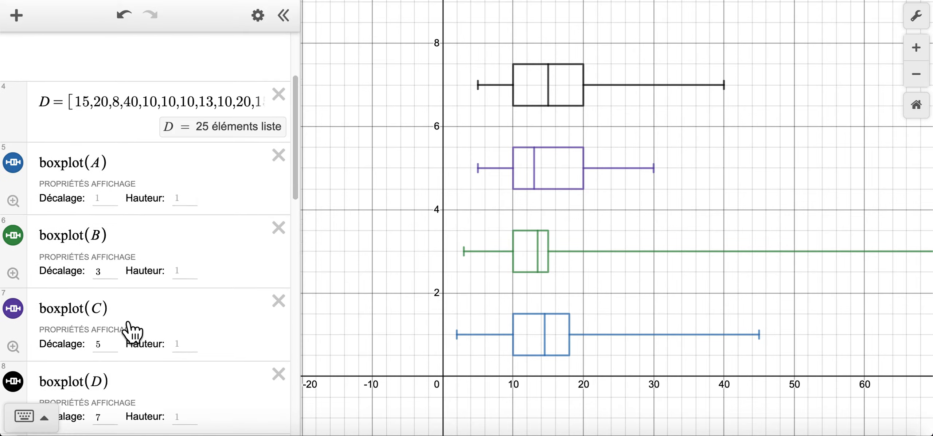
pyautogui.scroll(4, 132, 332)
pyautogui.scroll(-20, 132, 331)
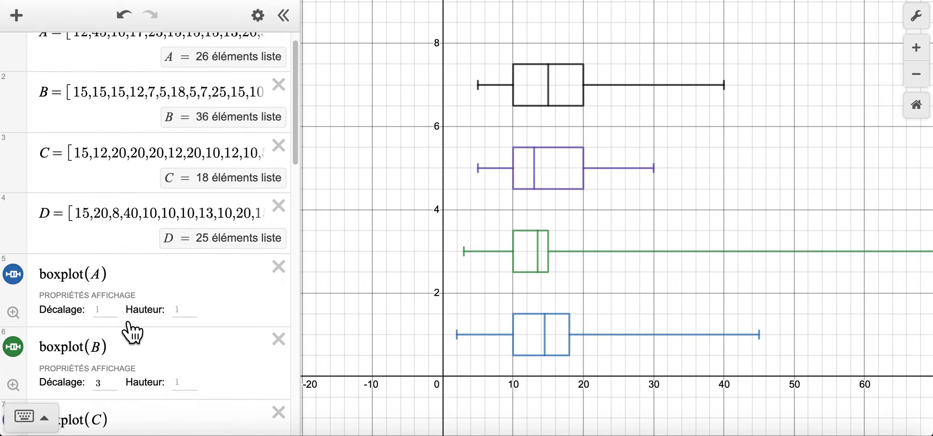
pyautogui.scroll(-1, 123, 320)
pyautogui.scroll(2, 122, 321)
pyautogui.scroll(2, 122, 321)
pyautogui.scroll(-2, 122, 321)
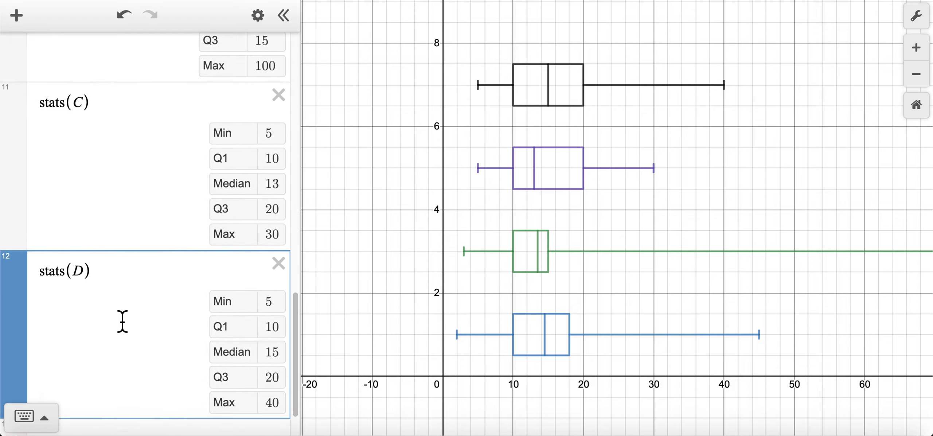
pyautogui.scroll(4, 122, 321)
pyautogui.scroll(20, 123, 321)
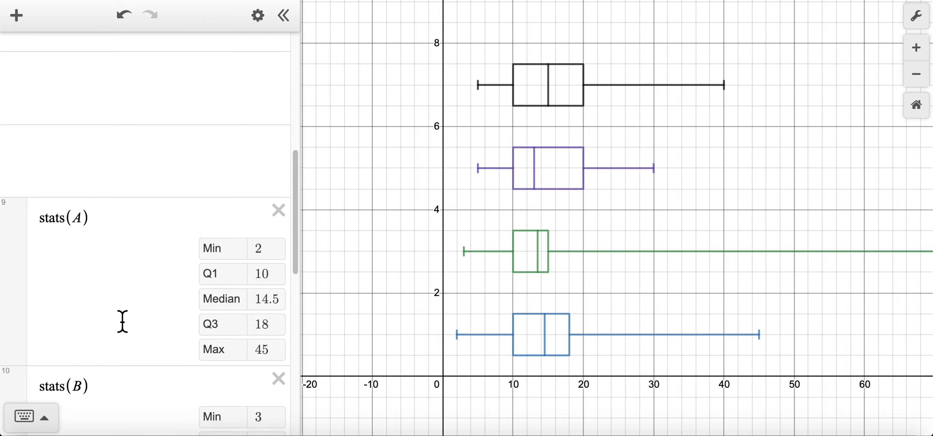
pyautogui.scroll(-20, 118, 333)
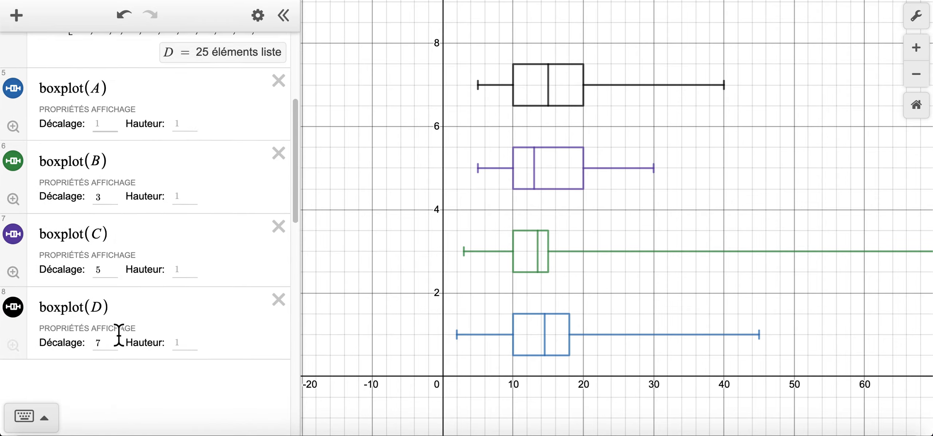
pyautogui.scroll(-4, 119, 342)
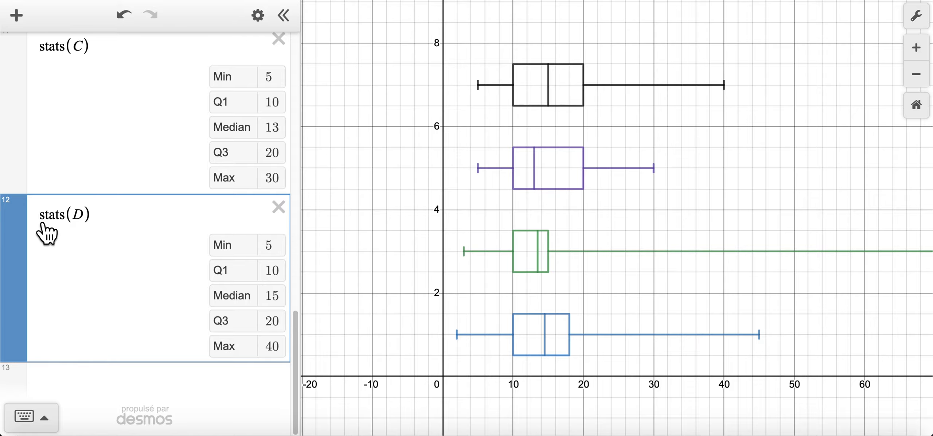
pyautogui.scroll(1, 43, 233)
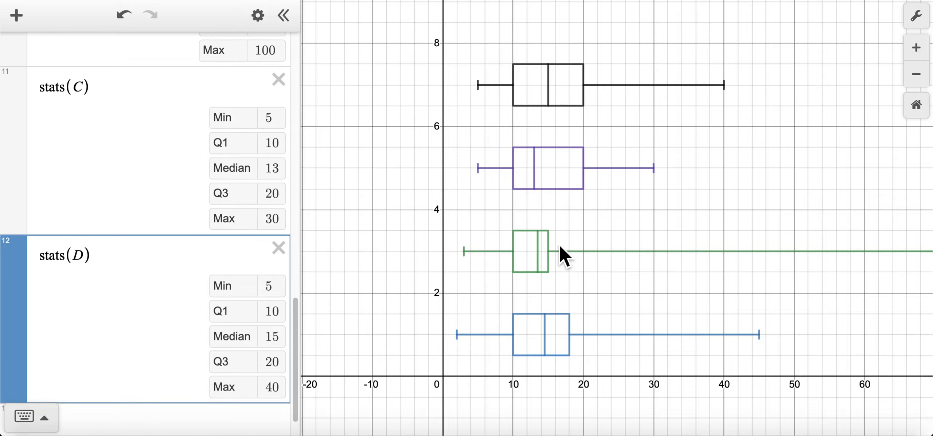
# - Fit the graph window to boxplot(B) and adjust the vertical scale and position until all four box plots show in full
pyautogui.scroll(5, 337, 205)
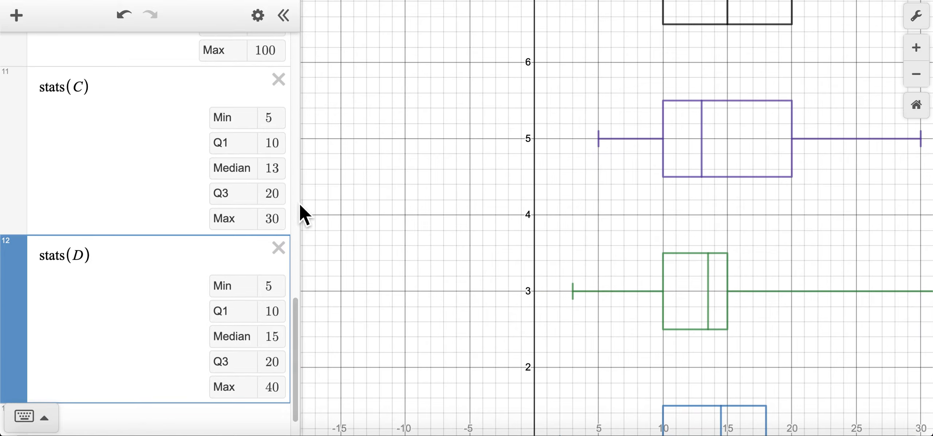
pyautogui.click(916, 74)
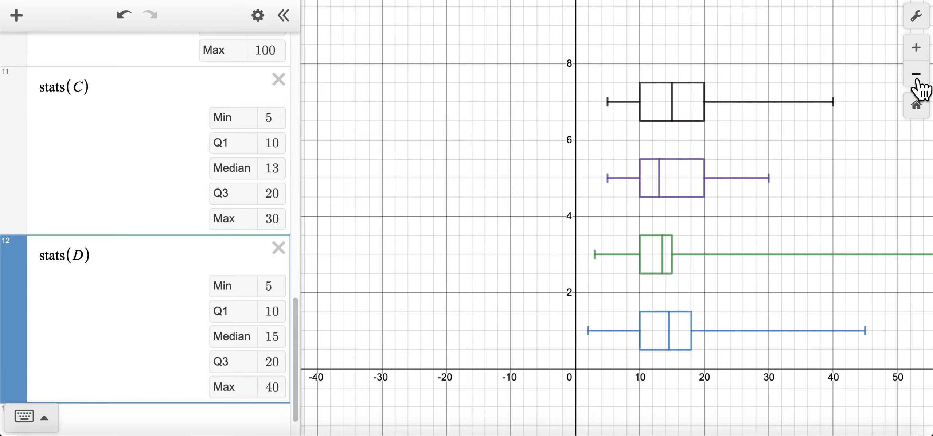
pyautogui.click(916, 74)
pyautogui.moveTo(811, 109); pyautogui.dragTo(645, 131)
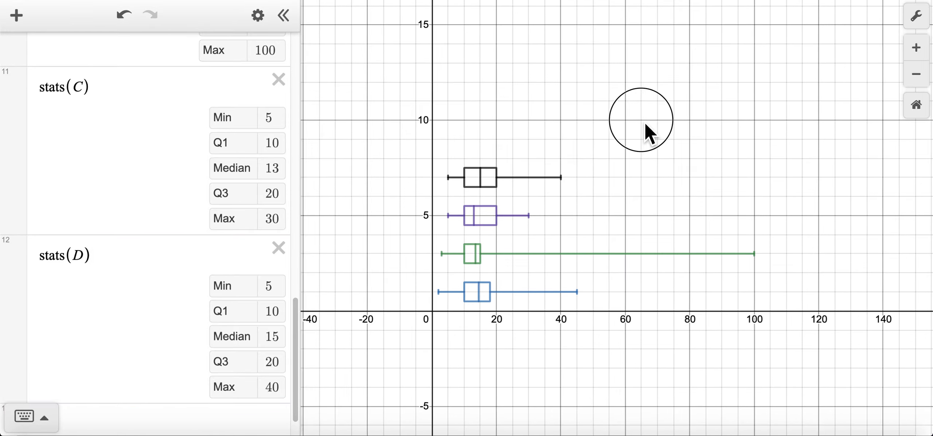
pyautogui.moveTo(297, 312); pyautogui.dragTo(296, 132)
pyautogui.click(17, 196)
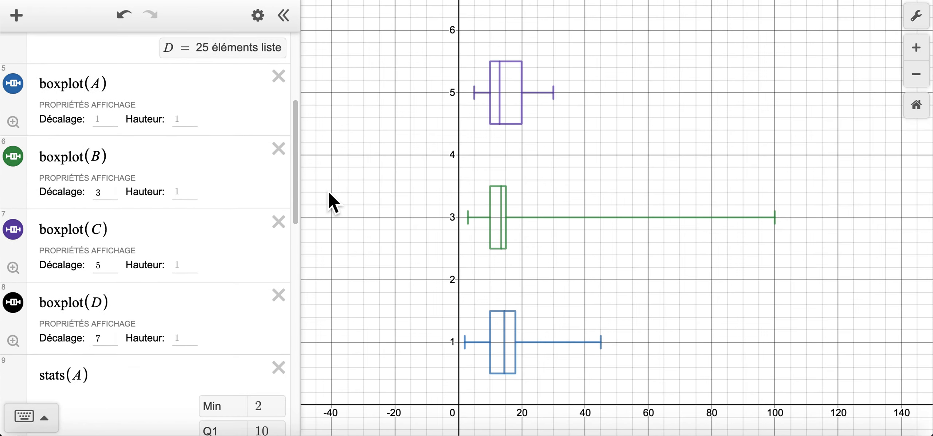
pyautogui.moveTo(344, 187)
pyautogui.mouseDown()
pyautogui.moveTo(345, 218)
pyautogui.moveTo(344, 193)
pyautogui.mouseUp()
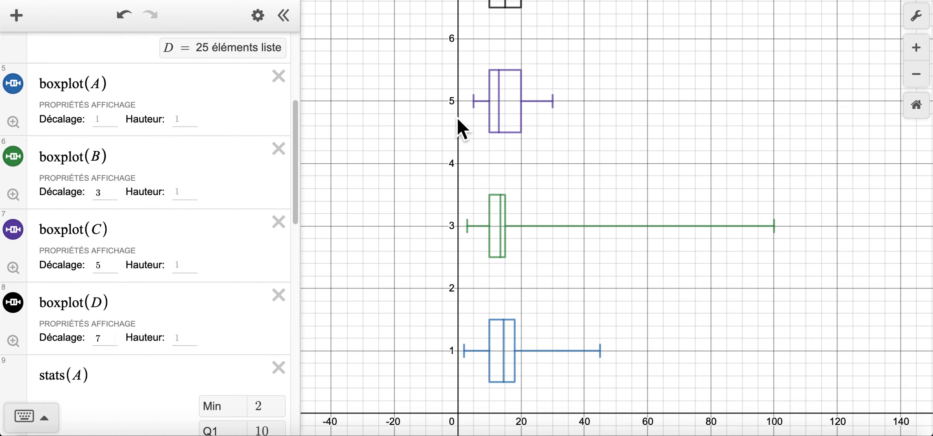
pyautogui.moveTo(457, 117); pyautogui.dragTo(462, 177)
pyautogui.moveTo(398, 225); pyautogui.dragTo(373, 214)
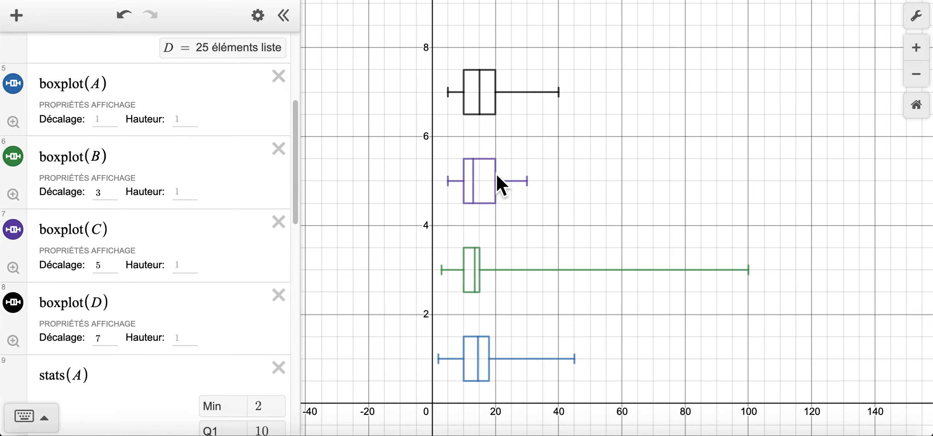
# - Hide the y-axis (Axe des y), then stretch the x-axis and reposition the graph so the four box plots fill the view
pyautogui.click(924, 23)
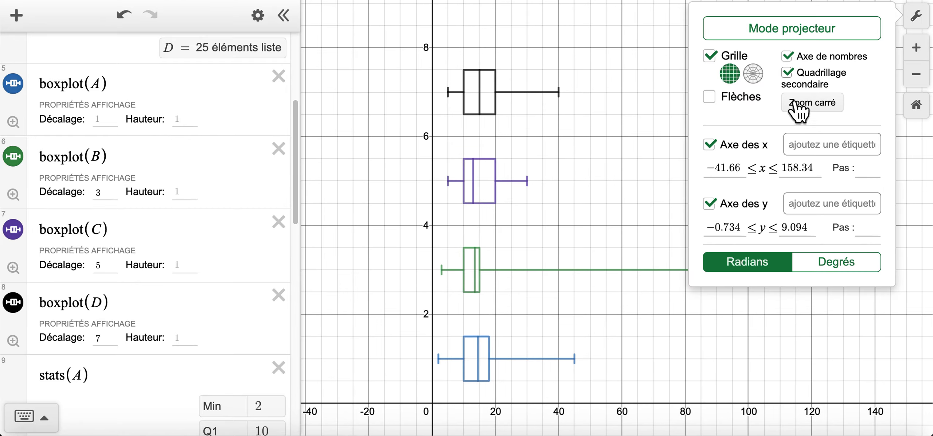
pyautogui.click(713, 208)
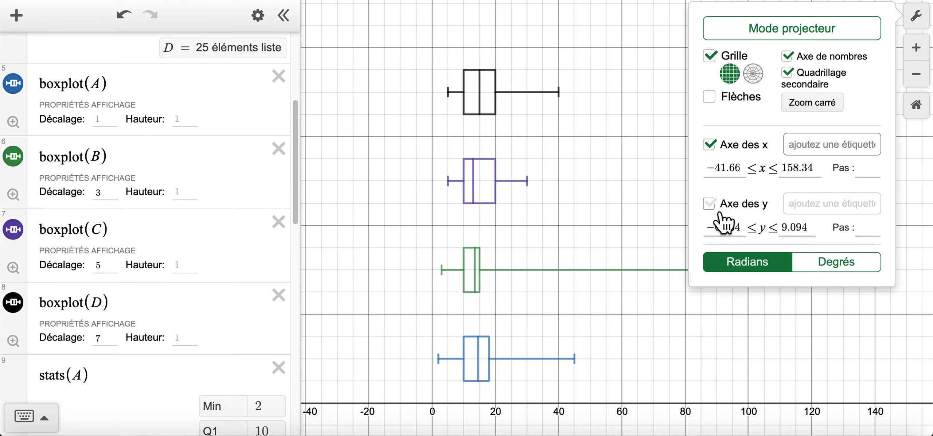
pyautogui.click(606, 199)
pyautogui.moveTo(588, 402); pyautogui.dragTo(669, 391)
pyautogui.moveTo(660, 330); pyautogui.dragTo(602, 318)
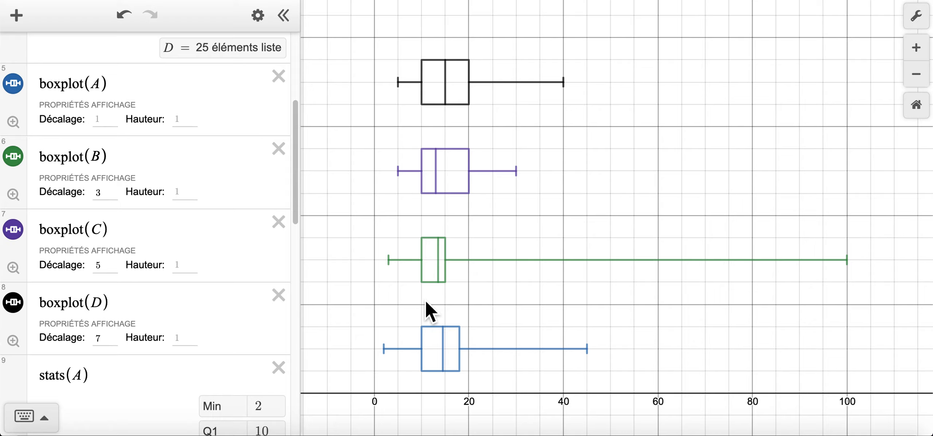
pyautogui.moveTo(298, 208); pyautogui.dragTo(304, 266)
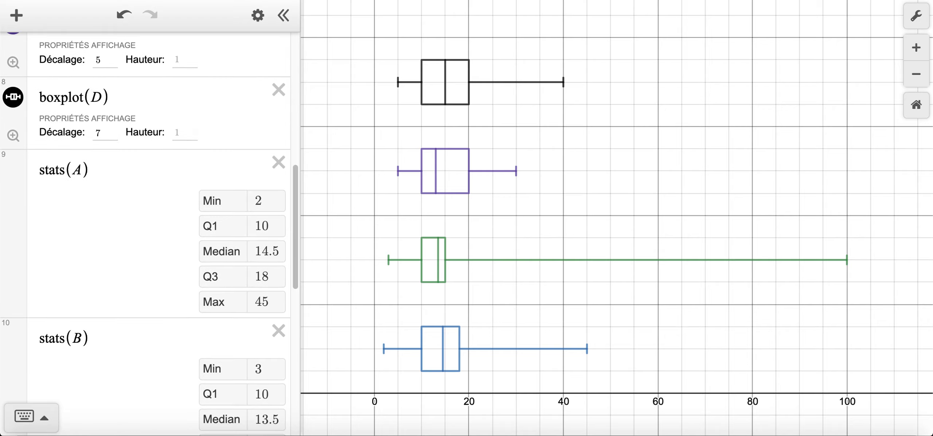